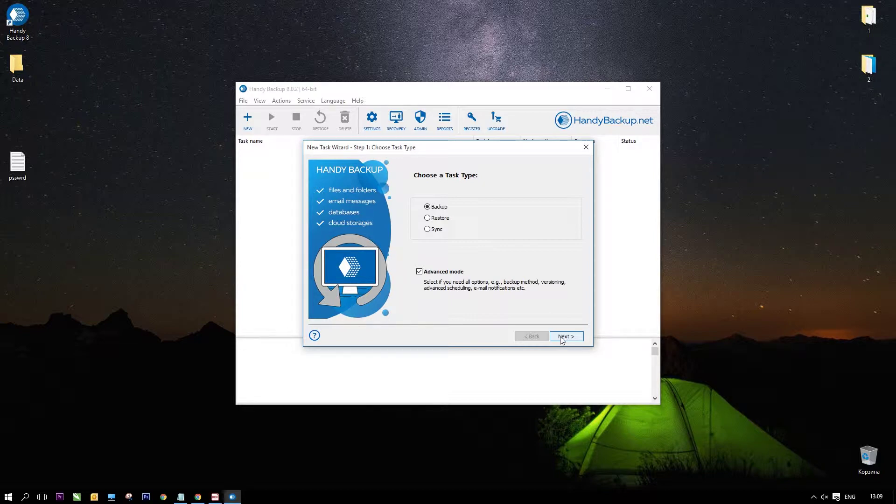
Step: Choose Gmail as the data source for the new advanced-mode backup task
left_click(562, 338)
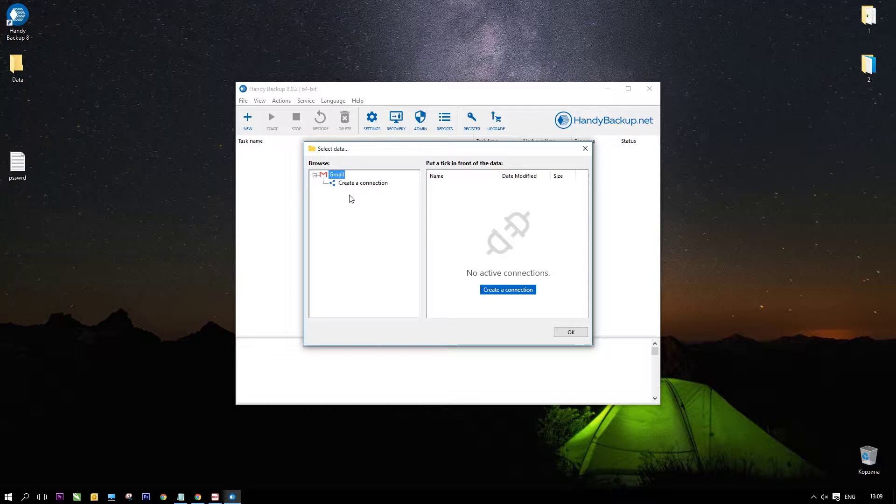
Step: Create a new Gmail connection and start its Google account authorization
left_click(507, 290)
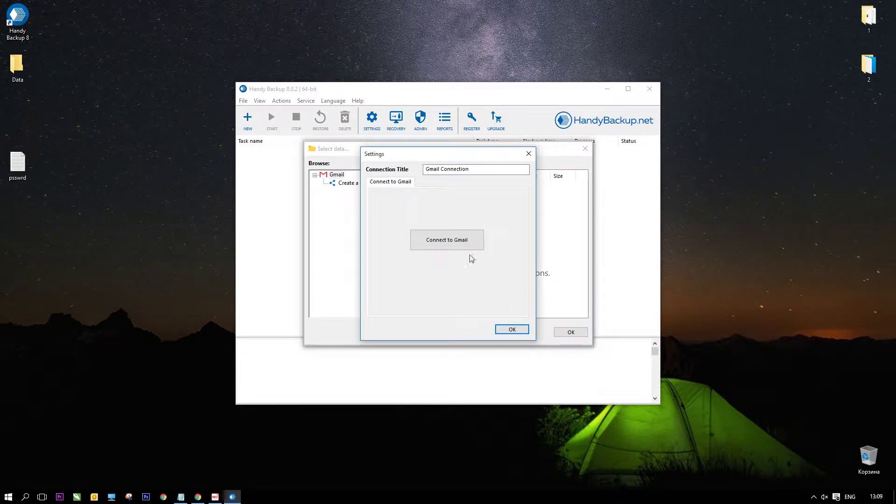
left_click(459, 247)
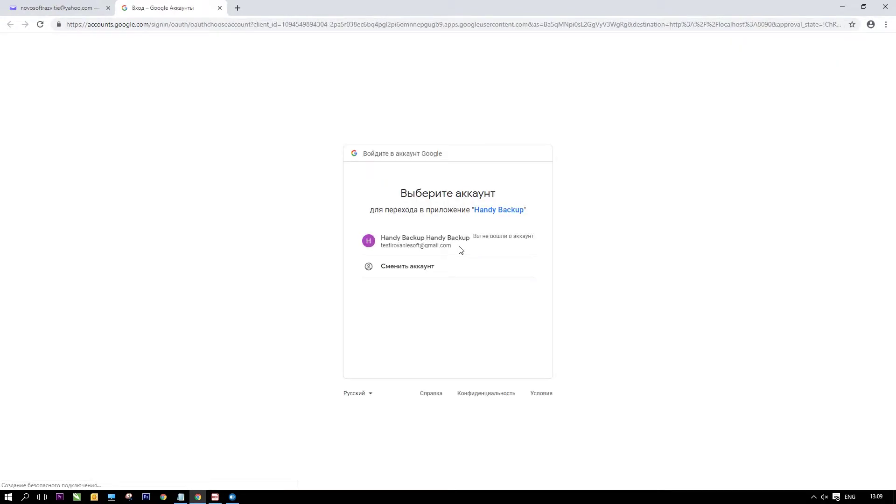
Step: Sign in with the Google account and password, then allow Handy Backup access to Gmail
left_click(438, 243)
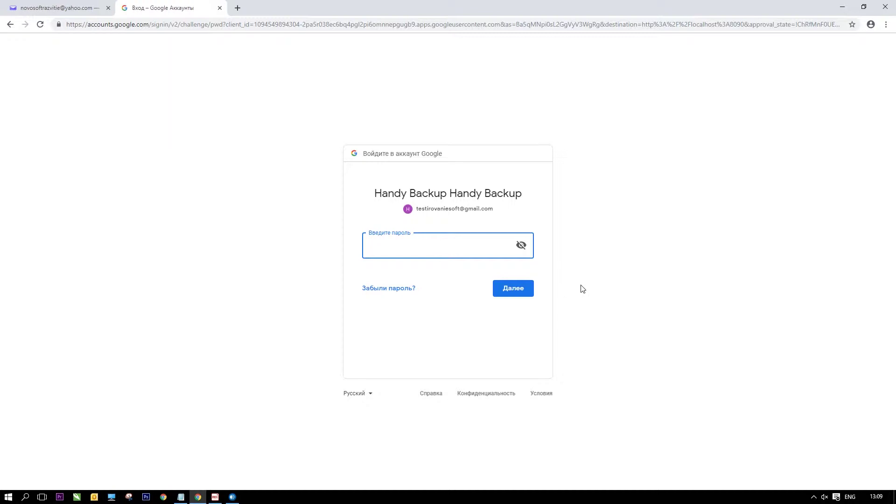
left_click(511, 290)
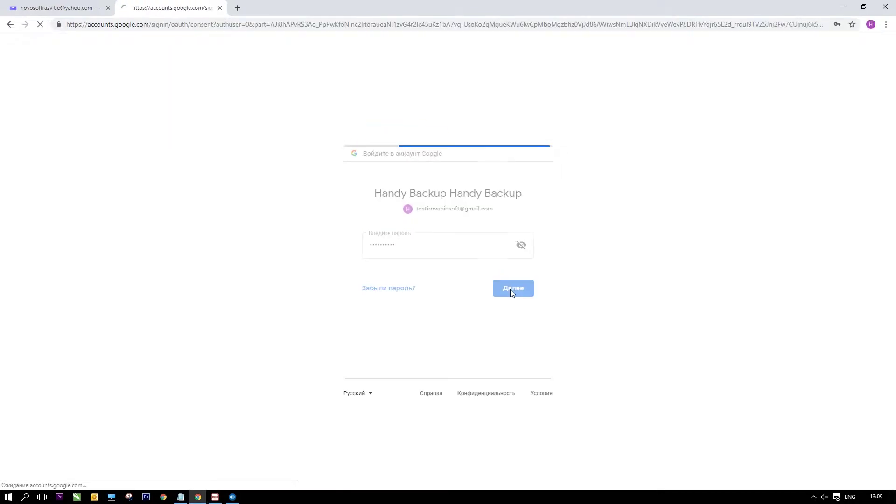
left_click(851, 37)
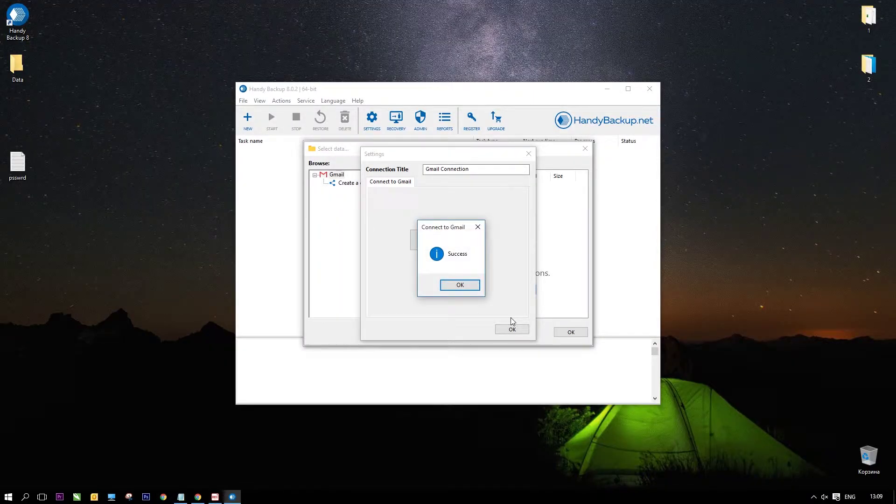
Step: Acknowledge the connection success and tick the INBOX folder for backup
left_click(460, 286)
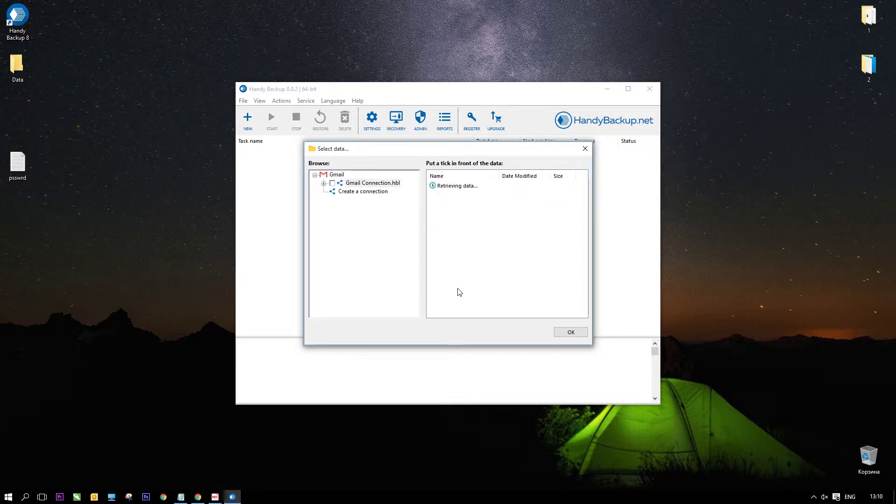
left_click(432, 201)
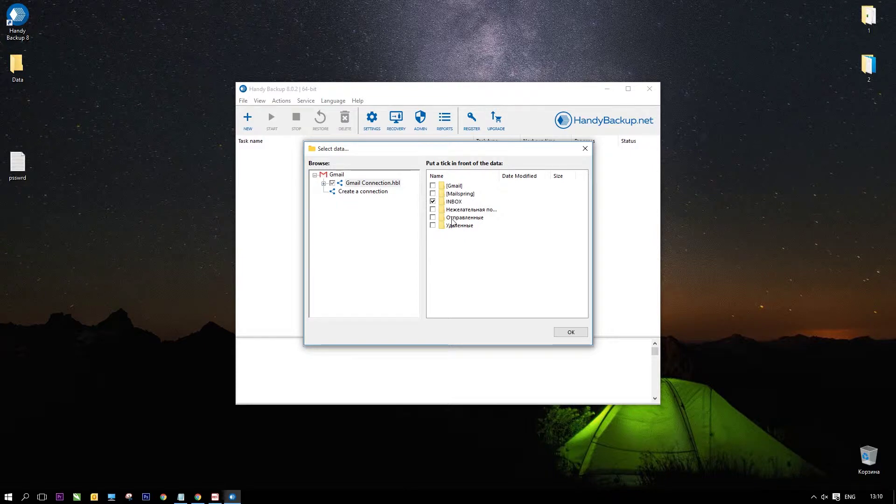
Step: Confirm INBOX and choose the Desktop Data folder as backup storage
left_click(577, 332)
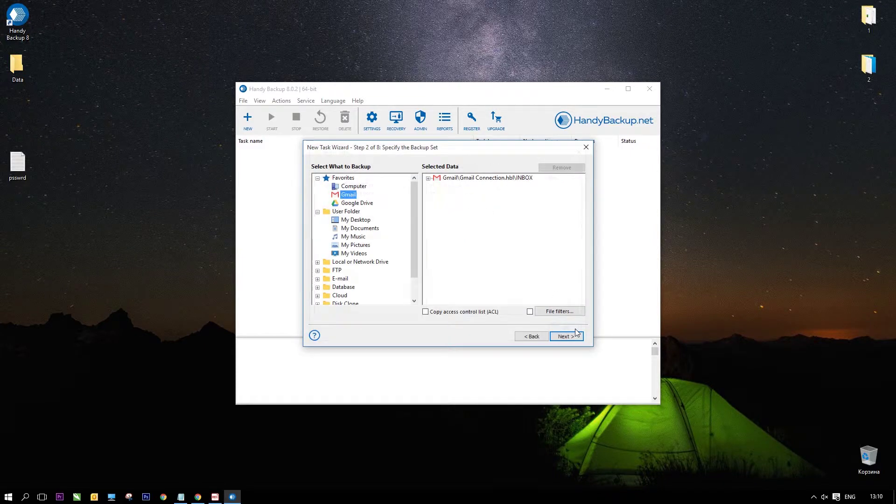
left_click(570, 340)
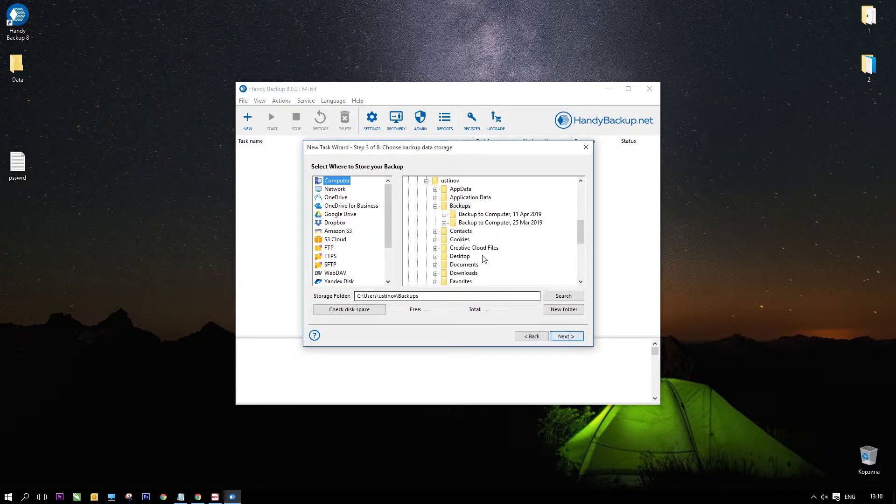
left_click(435, 205)
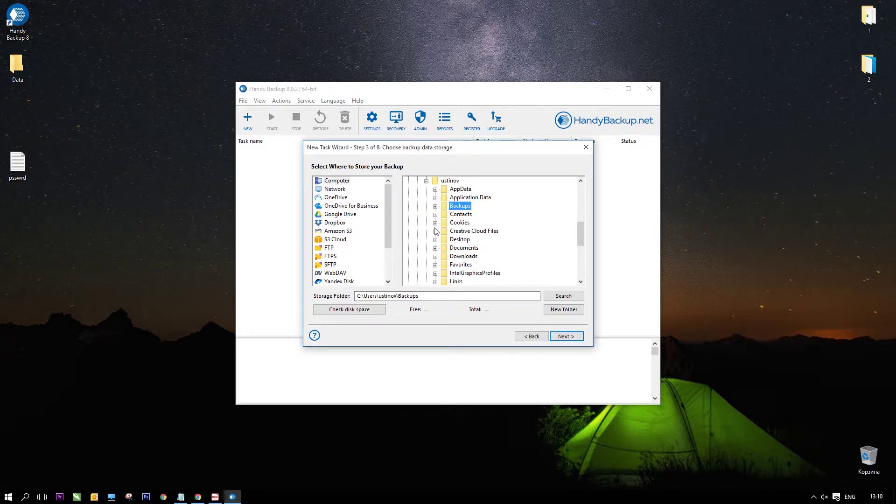
left_click(435, 239)
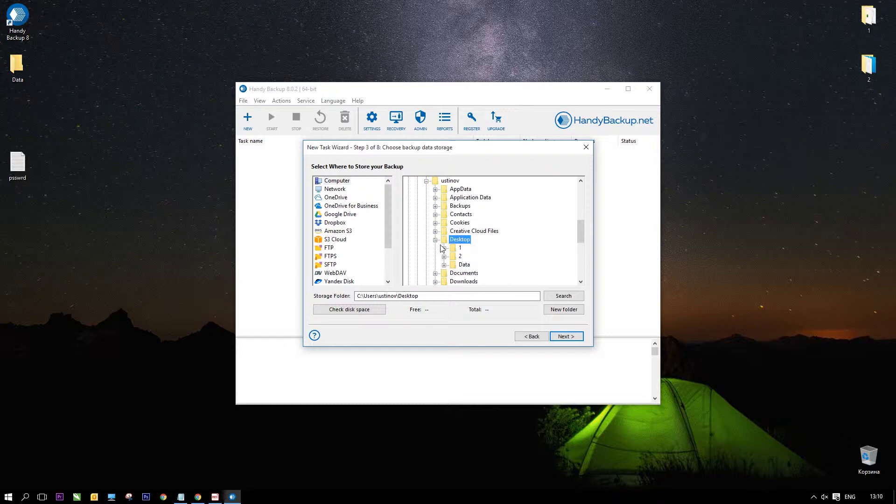
left_click(464, 265)
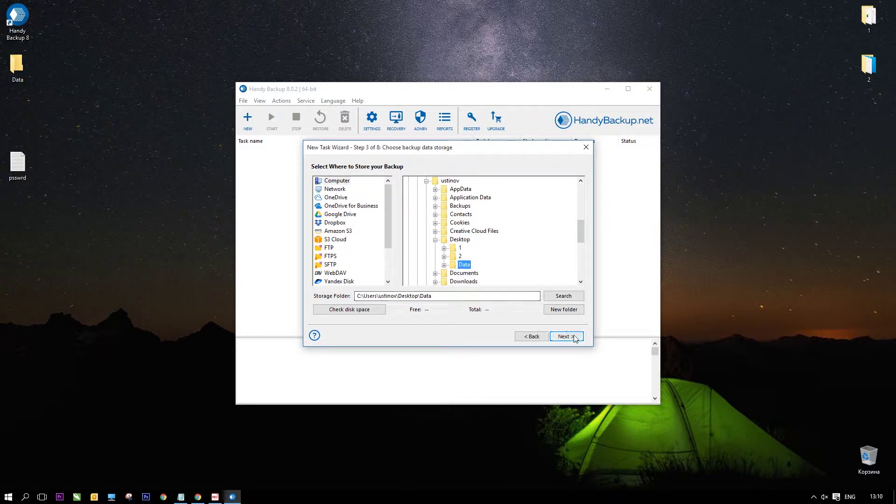
Step: Keep Full backup type, no compression or encryption, and no schedule
left_click(566, 336)
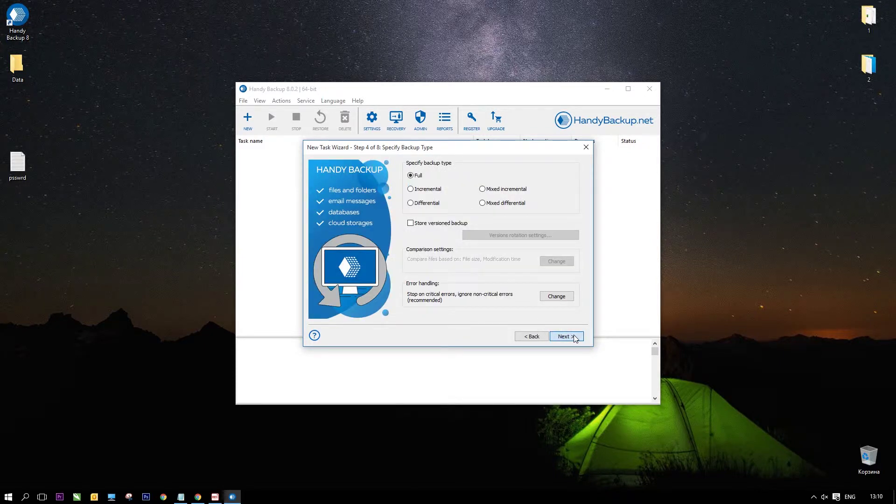
left_click(574, 337)
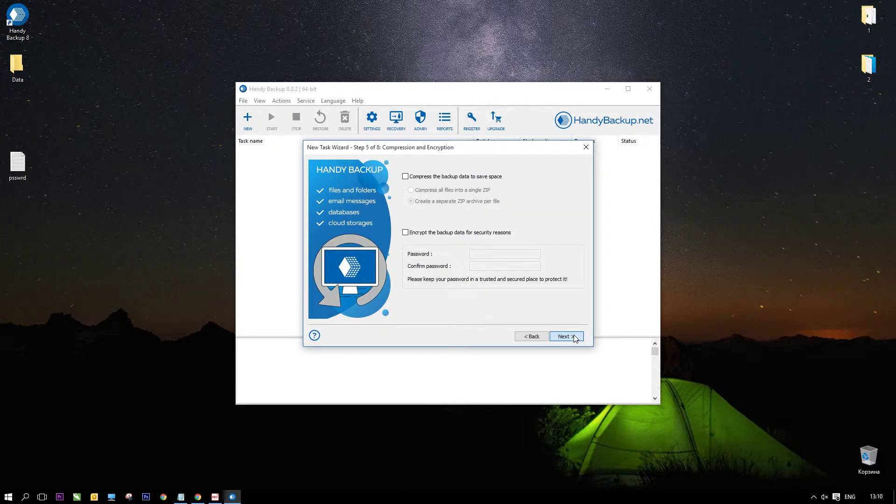
left_click(575, 338)
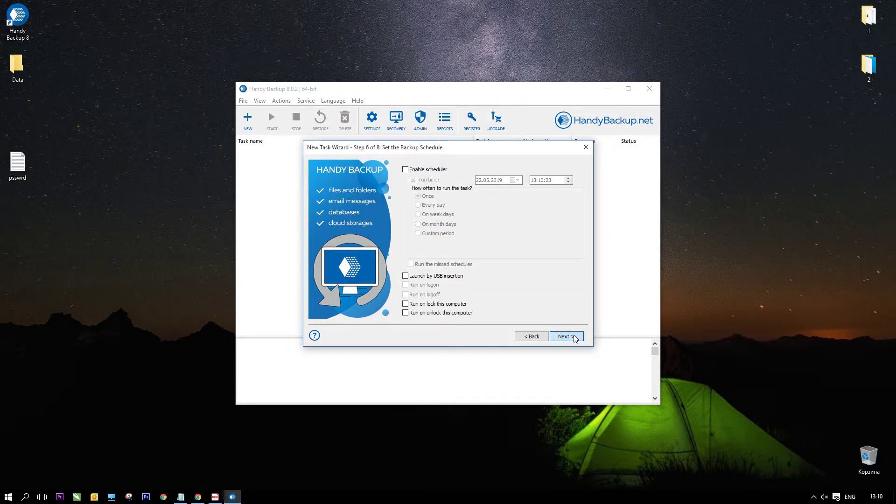
left_click(576, 338)
Step: Review the summary and finish task 'Backup to Computer, 22 May 2019' to run immediately
left_click(575, 338)
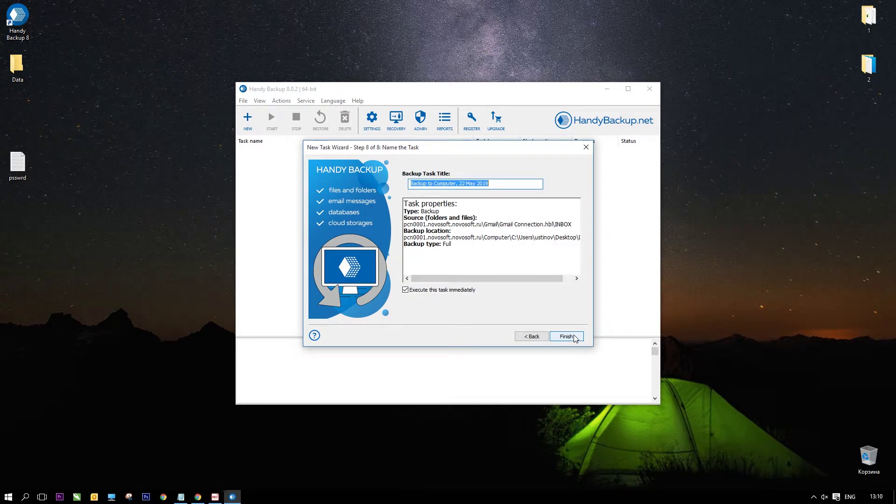
left_click_drag(488, 185, 409, 184)
double_click(428, 211)
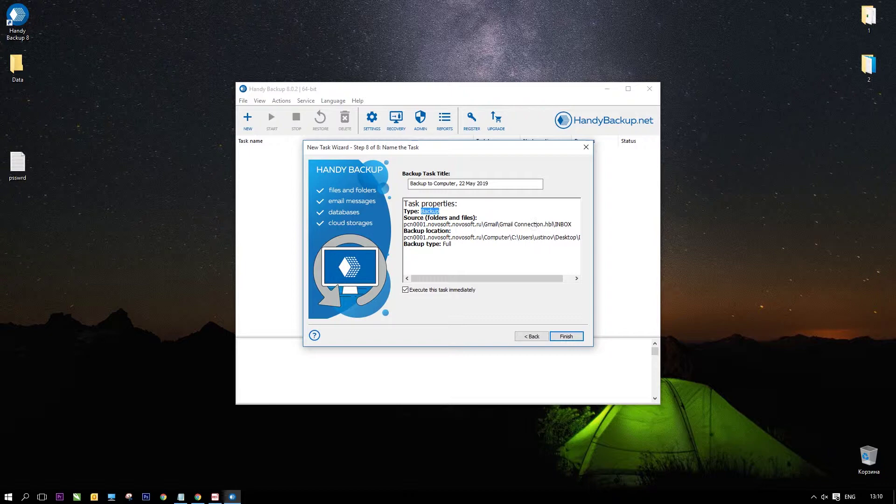
left_click_drag(571, 225, 402, 225)
left_click_drag(540, 238, 404, 238)
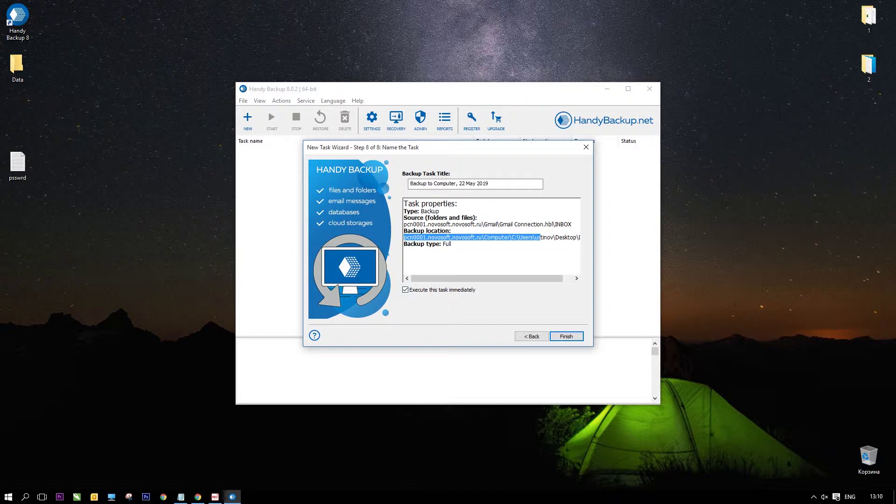
left_click(567, 338)
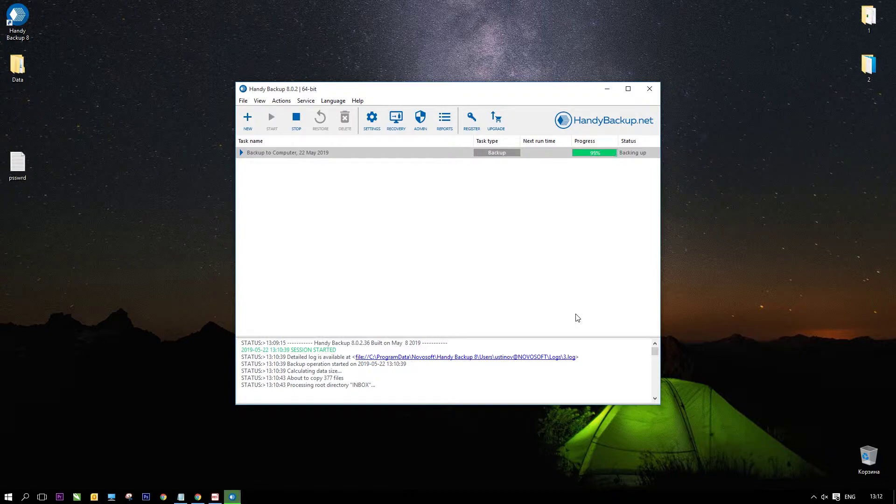
Step: Check the SESSION ENDED log line confirming 377 files backed up successfully
left_click_drag(331, 400, 231, 403)
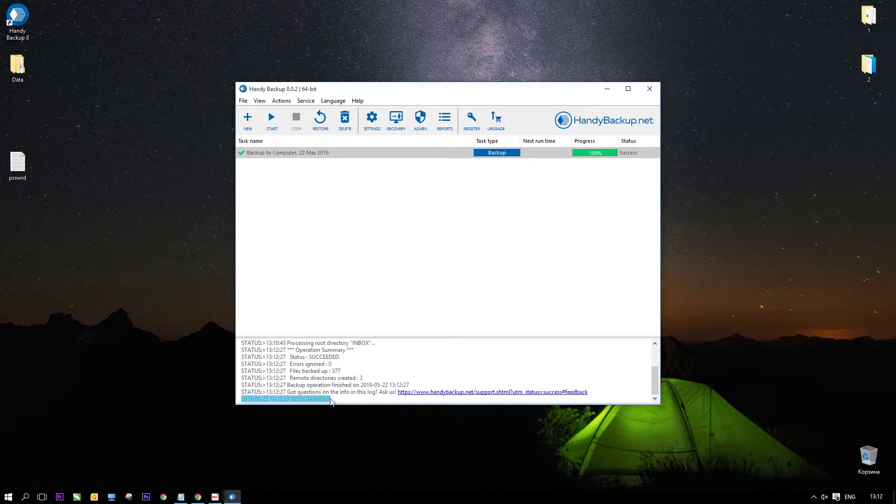
left_click(607, 89)
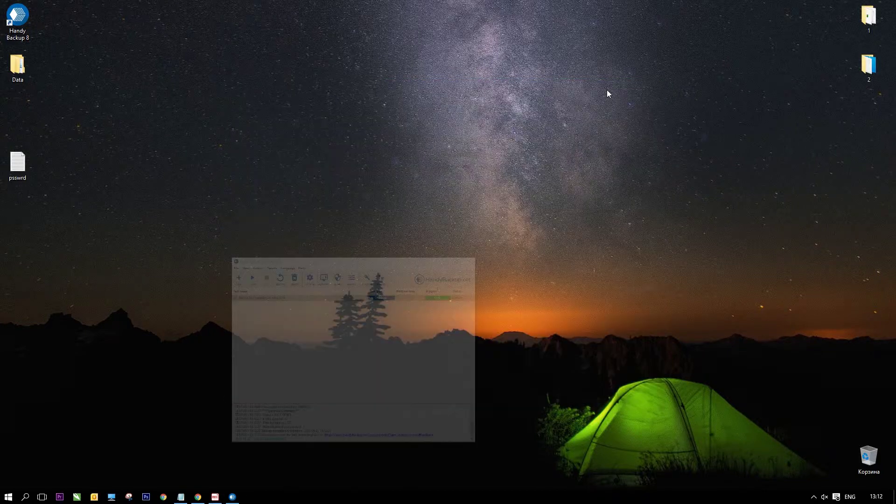
double_click(17, 68)
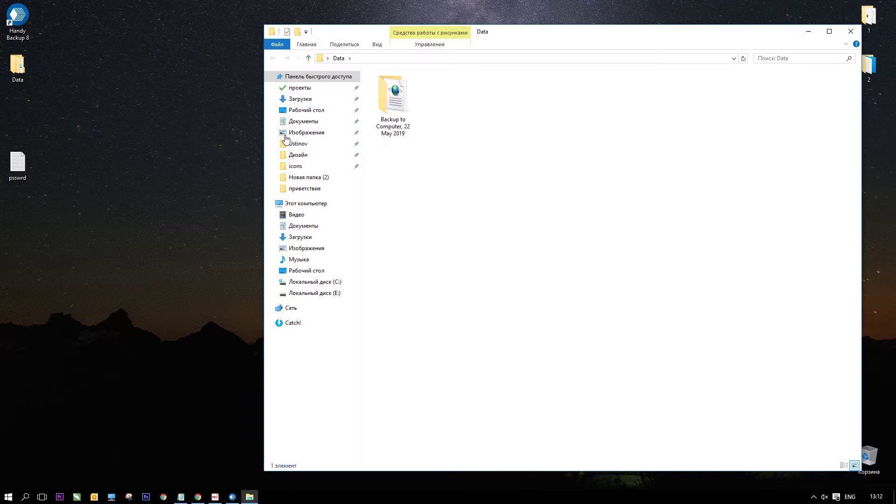
double_click(393, 101)
left_click(386, 90)
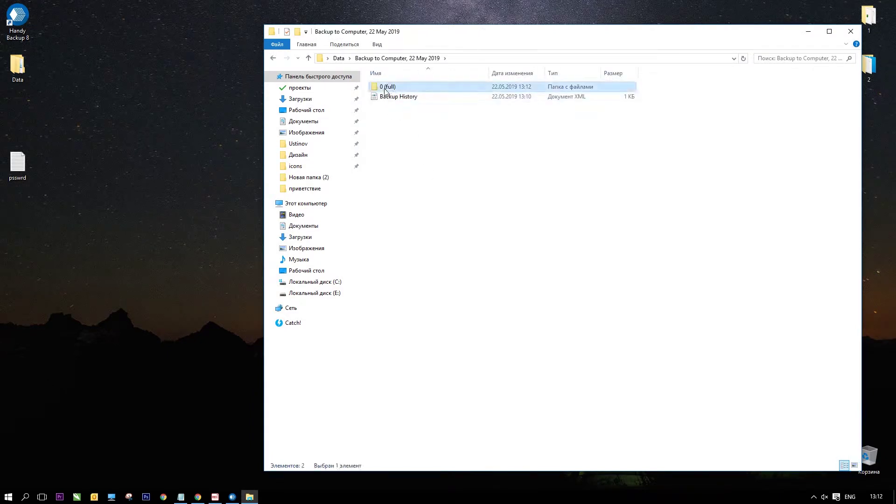
double_click(385, 88)
double_click(385, 88)
double_click(386, 88)
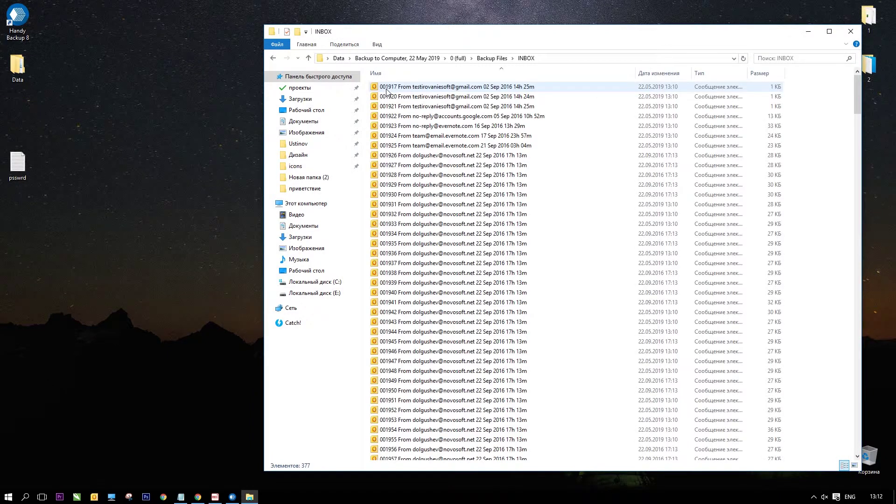
left_click_drag(858, 96, 844, 72)
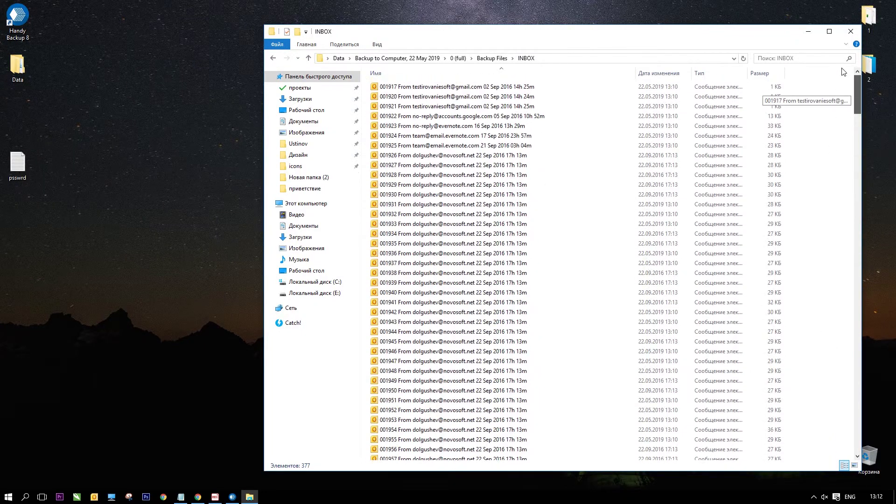
left_click(846, 32)
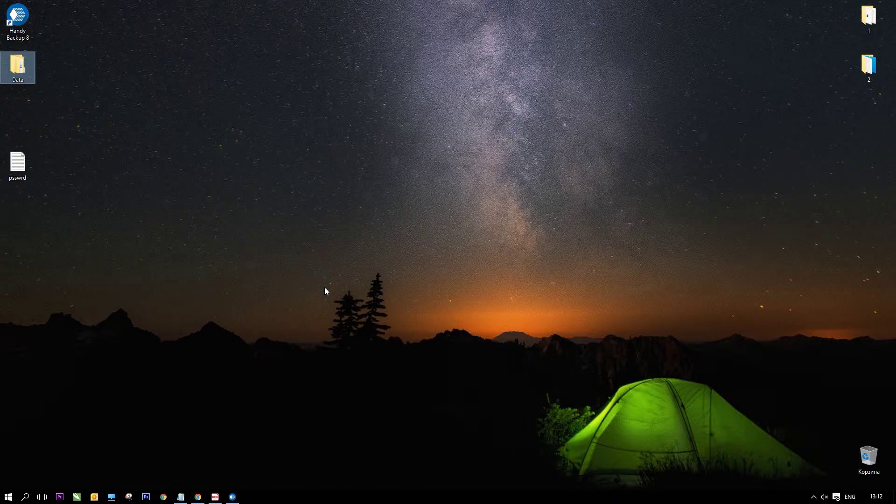
Step: Bring Handy Backup back and start a new Restore task
left_click(233, 496)
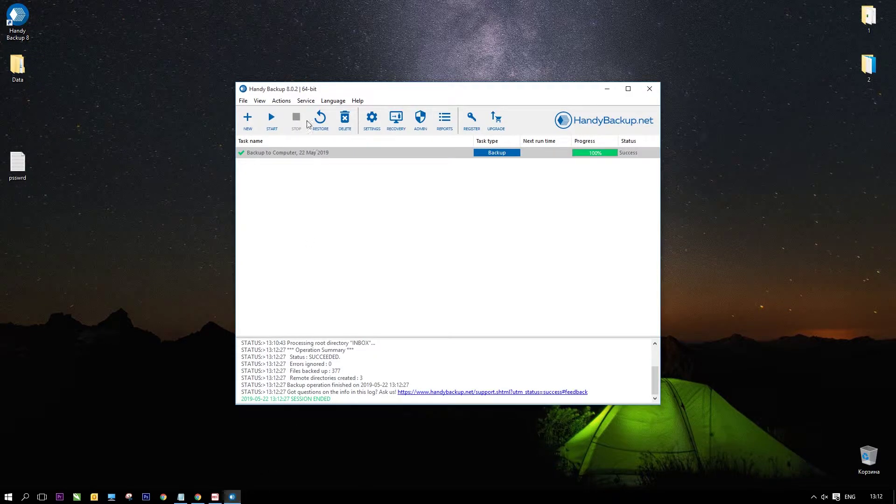
left_click(248, 123)
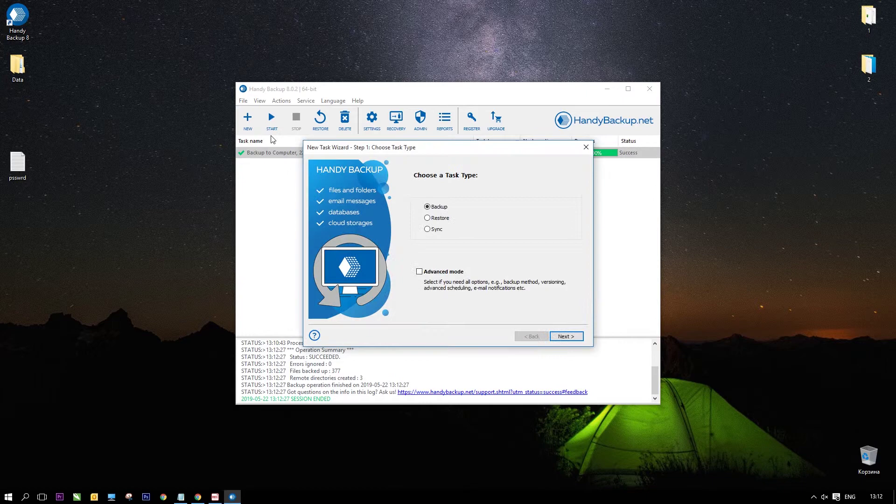
left_click(440, 219)
left_click(565, 337)
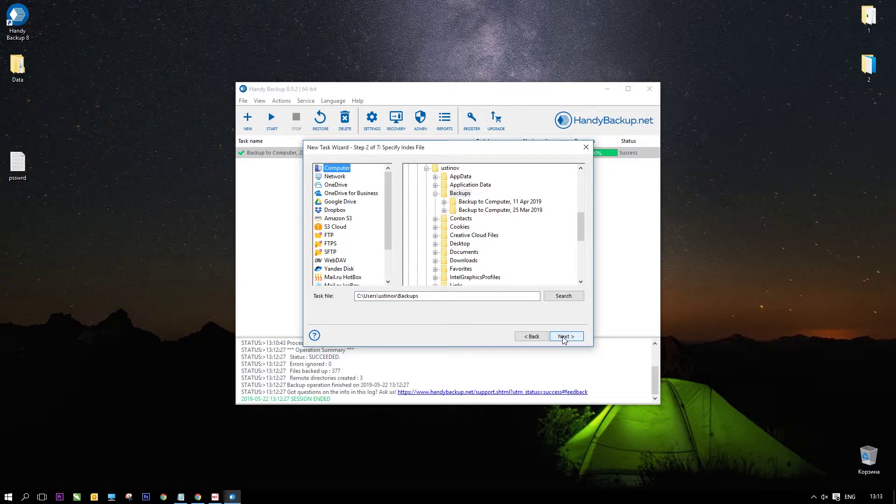
Step: Select Desktop\Data\Backup to Computer, 22 May 2019\0 (full)\backup.hbi as the restore index
left_click(435, 194)
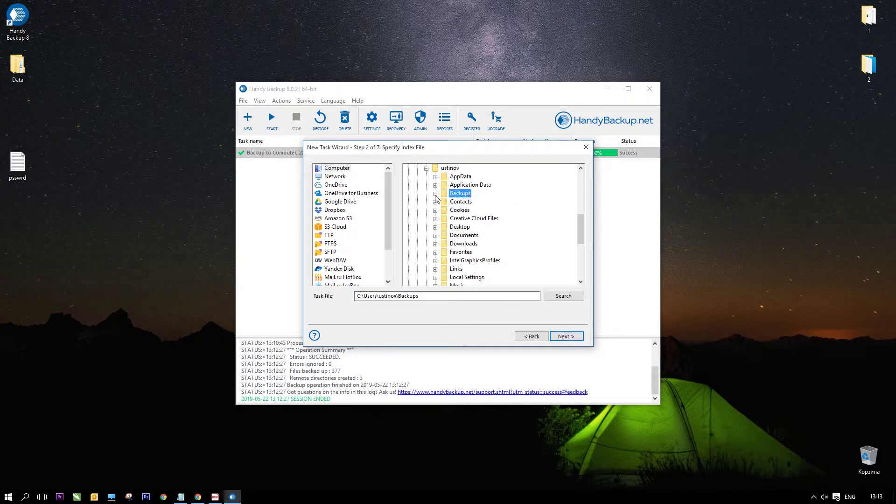
left_click(435, 227)
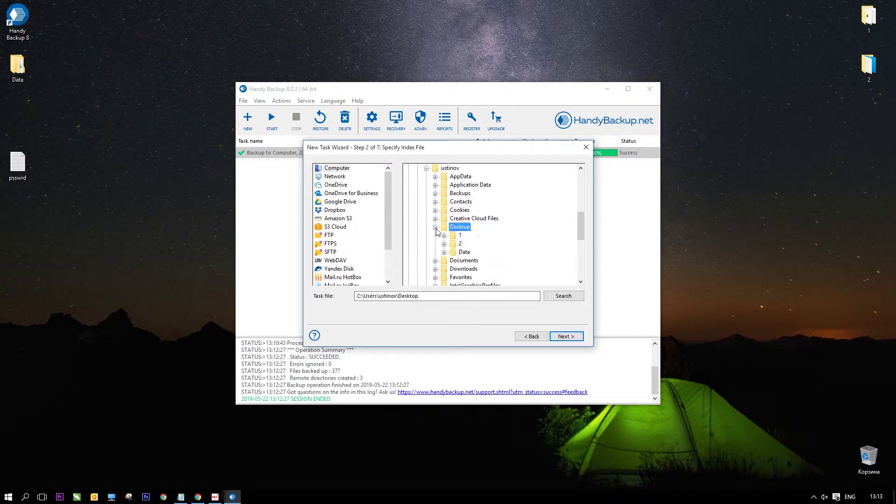
left_click(444, 253)
left_click(453, 261)
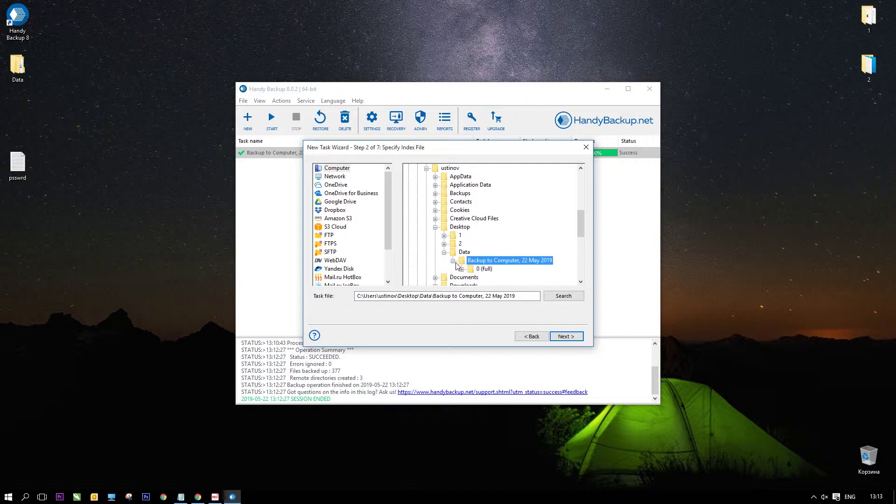
left_click(462, 270)
left_click(496, 279)
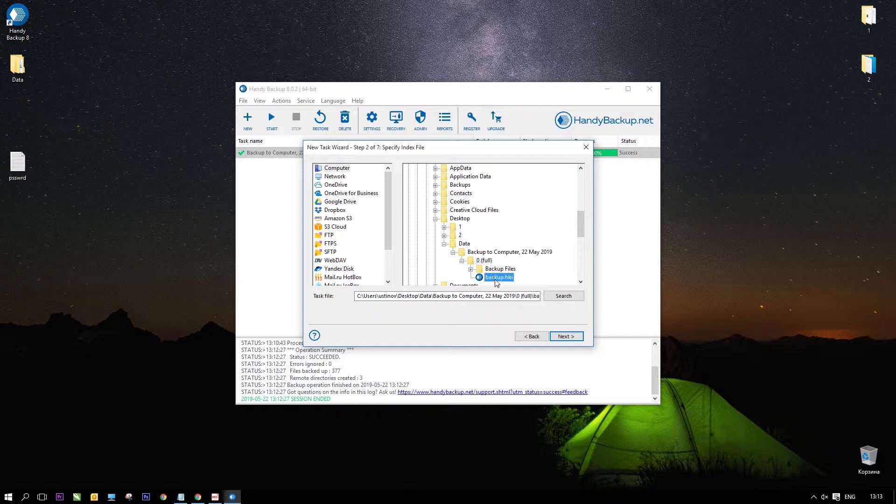
left_click(575, 339)
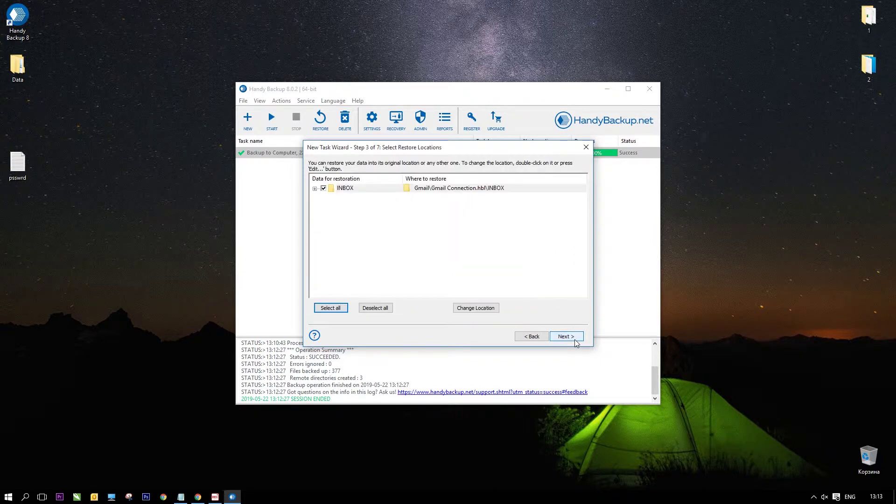
left_click(488, 313)
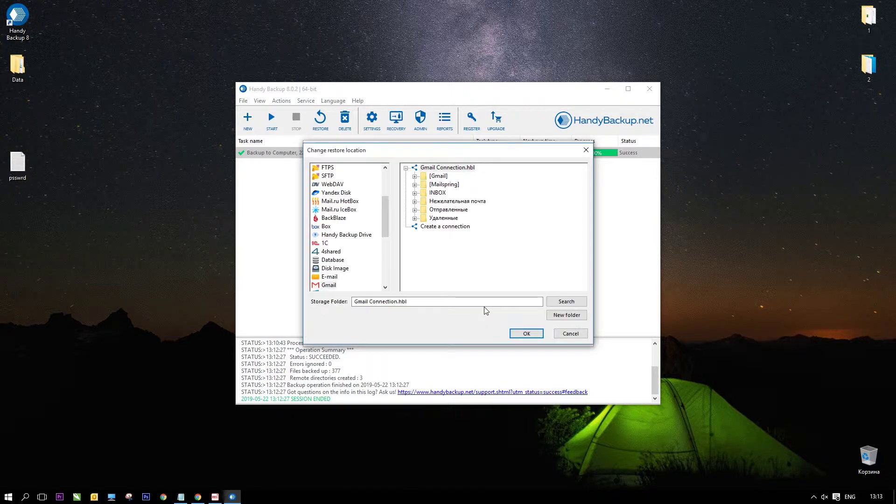
Step: Restore INBOX to a new tested imap.mail.yahoo.com connection, E-mail Connection.hbl
left_click(334, 277)
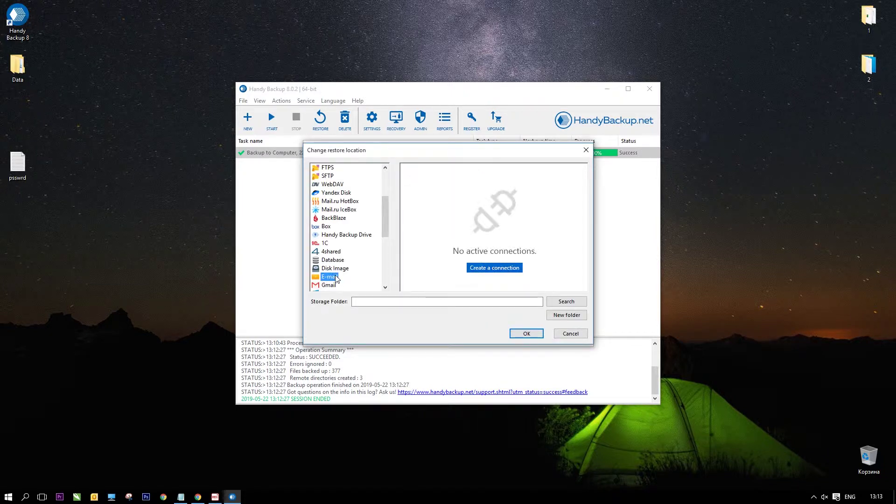
left_click(489, 268)
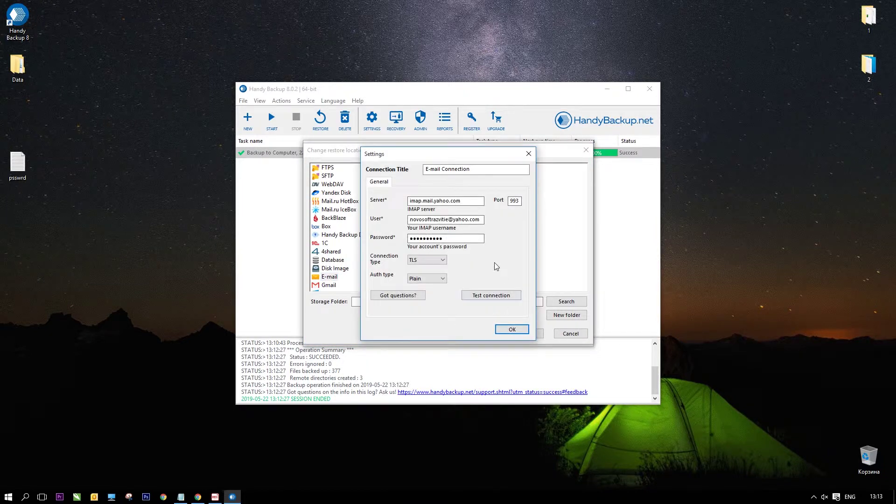
left_click(502, 293)
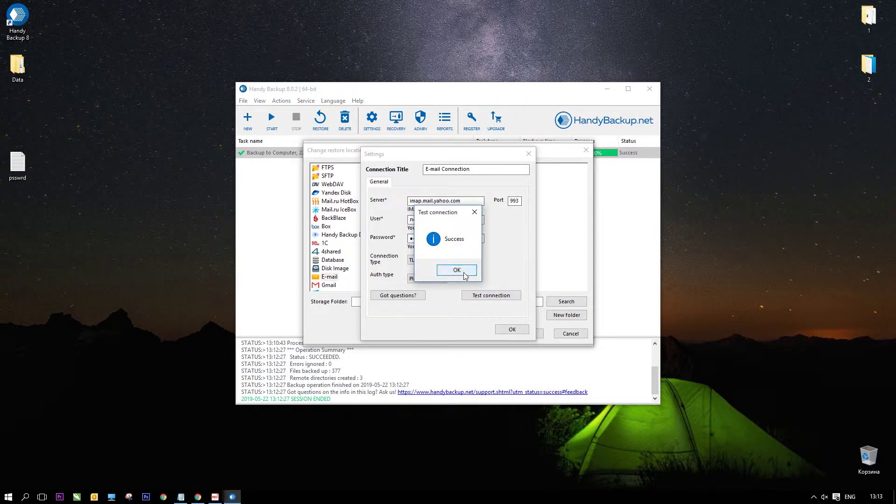
left_click(462, 272)
left_click(512, 330)
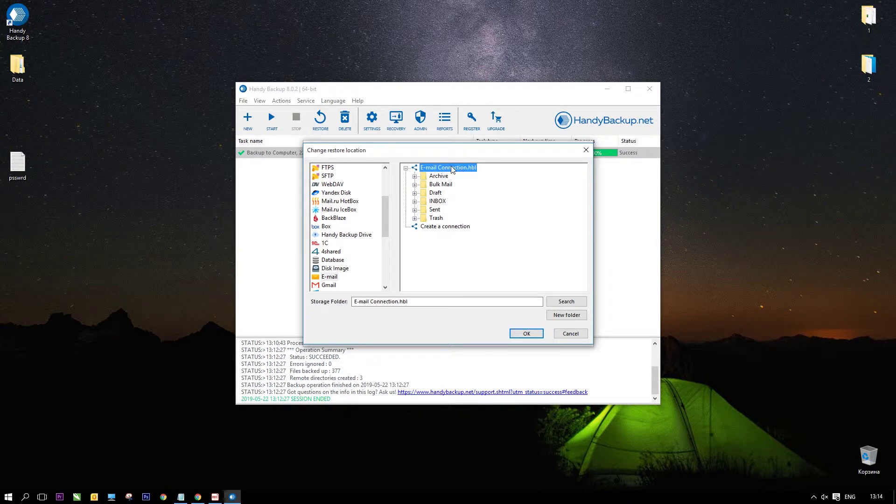
left_click(532, 332)
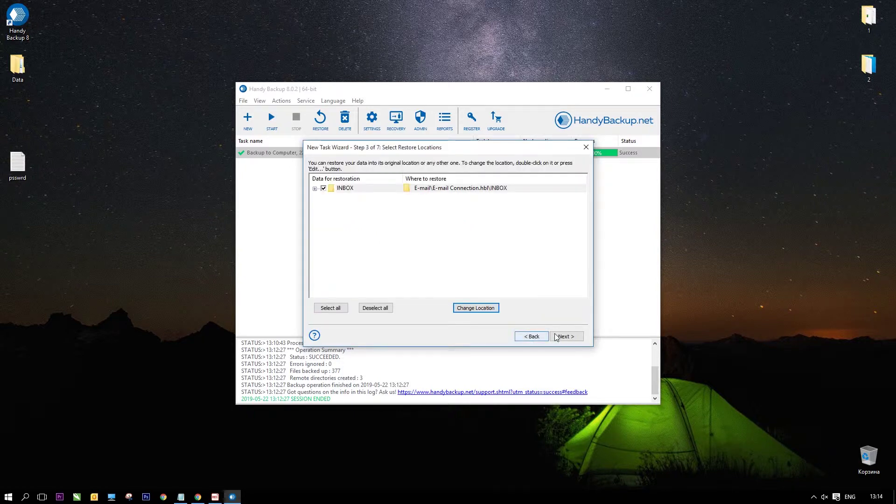
left_click(570, 340)
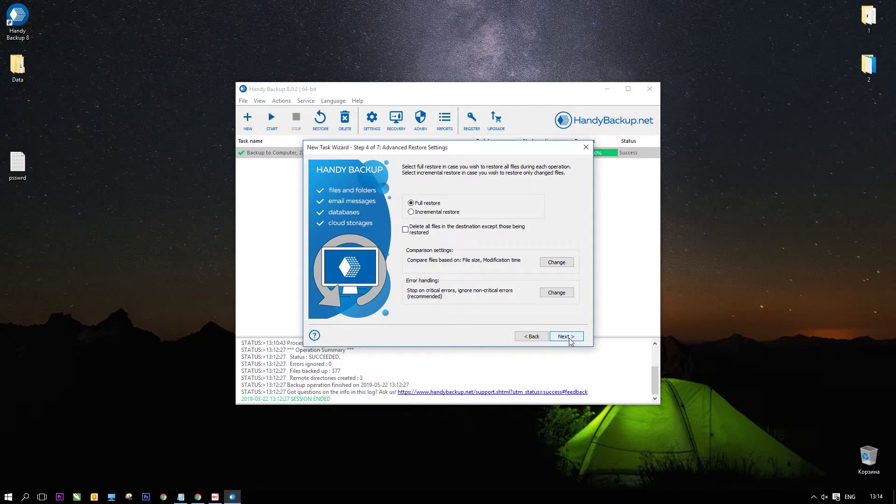
Step: Keep full restore with no scheduling or notifications
left_click(570, 341)
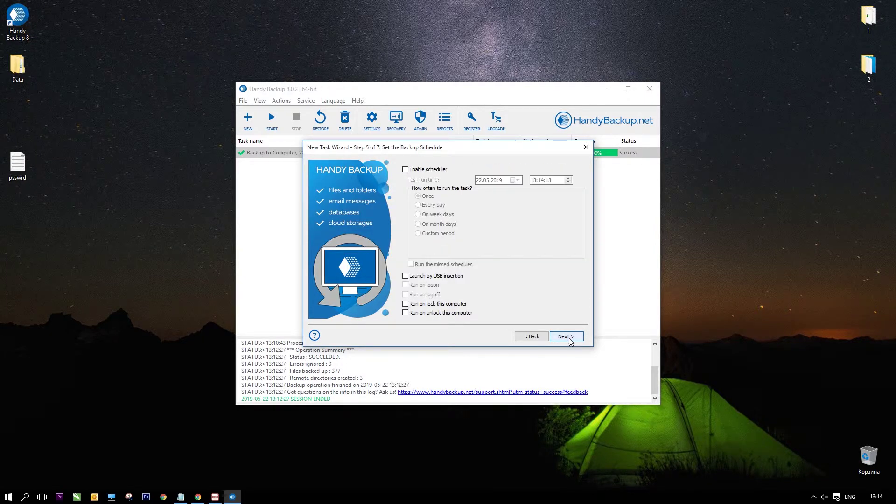
left_click(567, 336)
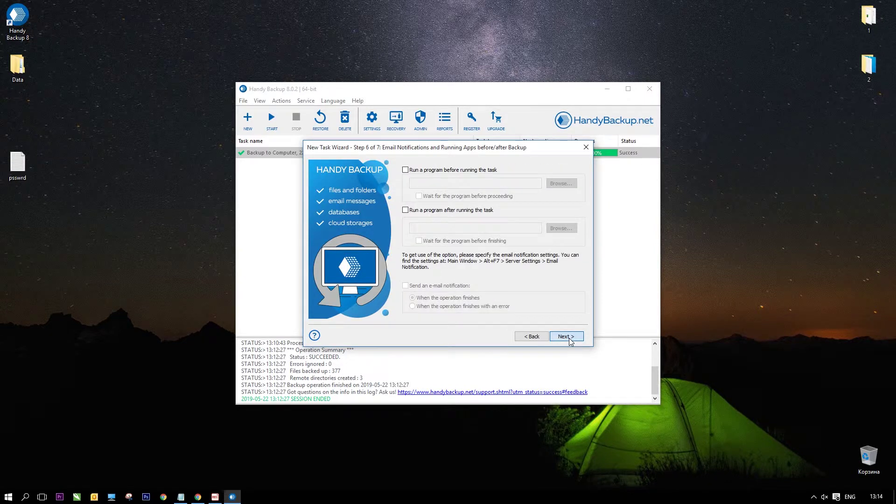
left_click(567, 337)
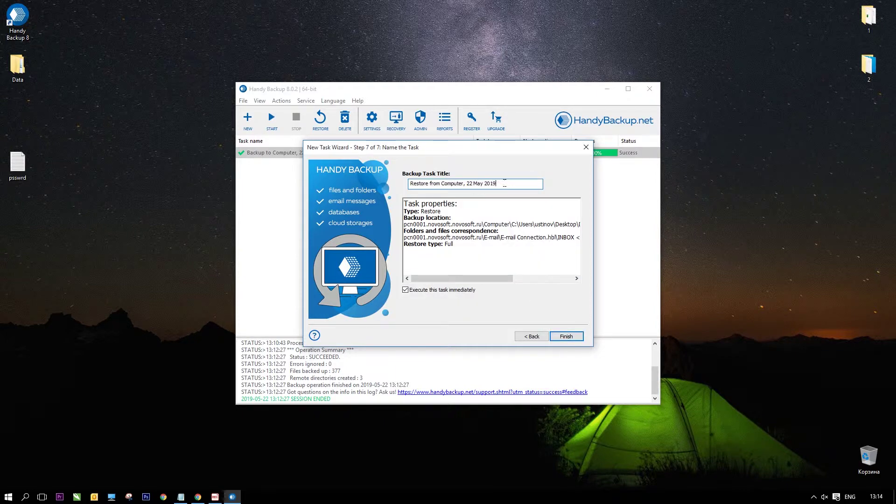
Step: Review the summary and finish 'Restore from Computer, 22 May 2019' to run immediately
left_click_drag(435, 211, 419, 212)
left_click_drag(541, 224, 403, 224)
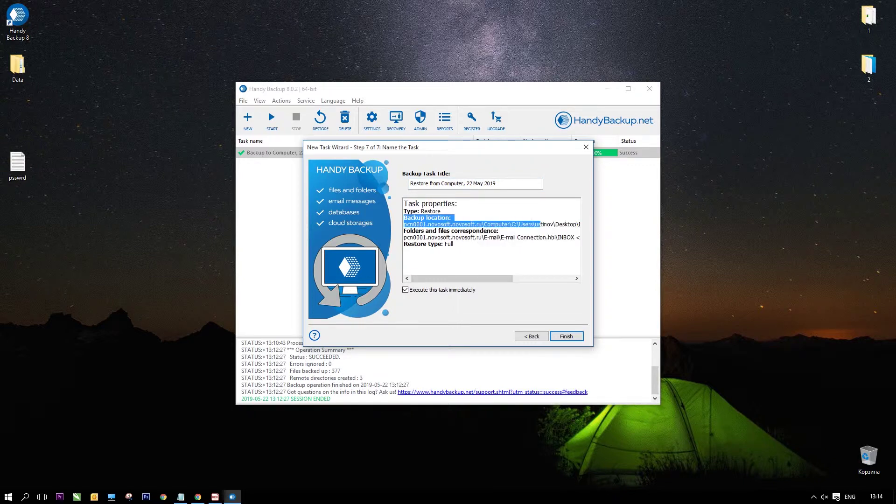
left_click_drag(538, 237, 445, 244)
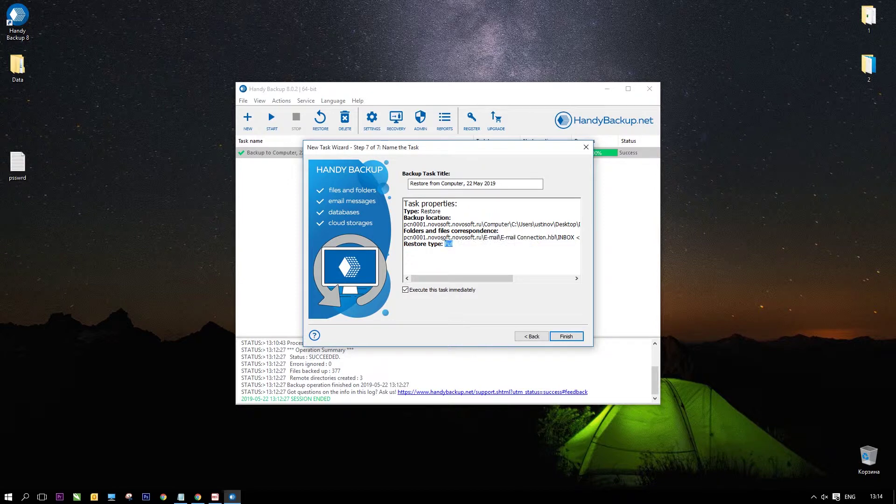
left_click(481, 271)
left_click(565, 336)
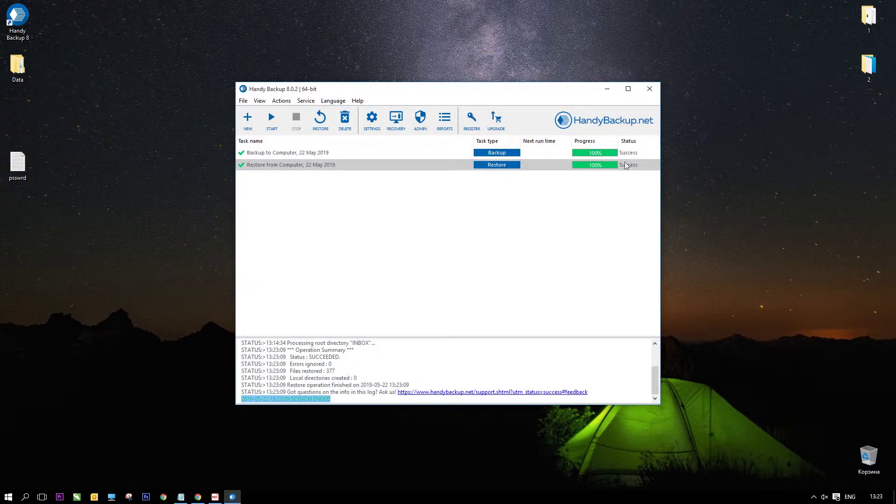
Step: Minimize Handy Backup after the restore finishes with 377 files, revealing the desktop
left_click(608, 88)
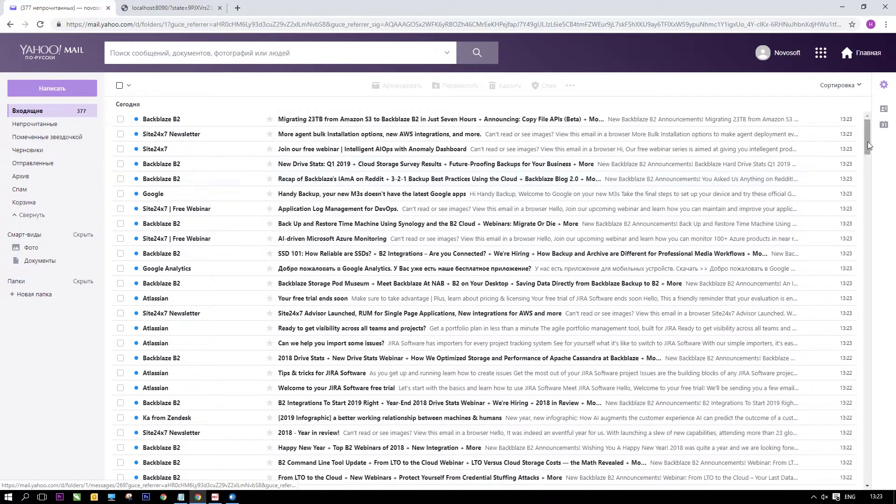
scroll(868, 210, "down", 10)
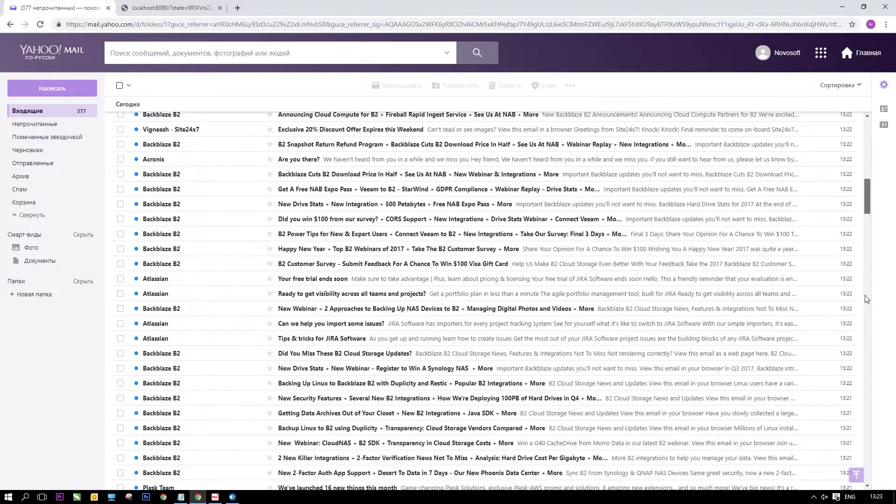
scroll(864, 295, "down", 10)
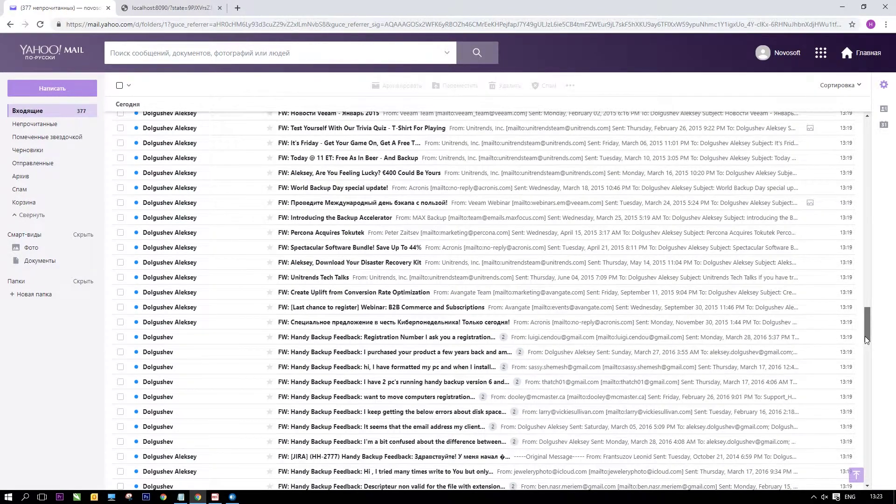
scroll(863, 373, "down", 5)
scroll(861, 403, "up", 10)
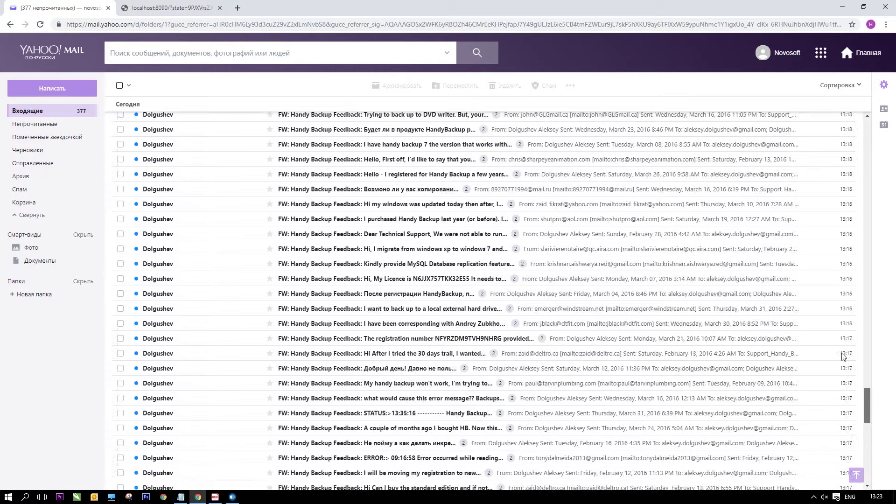
scroll(839, 294, "up", 15)
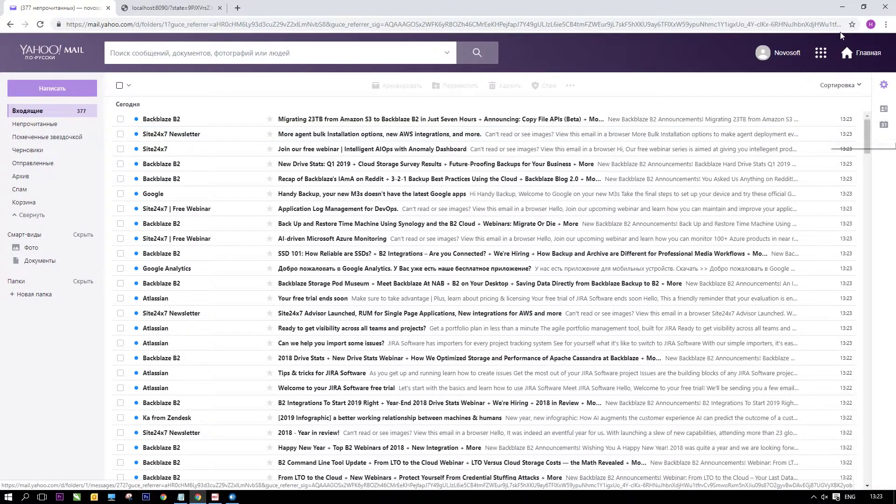
left_click(844, 13)
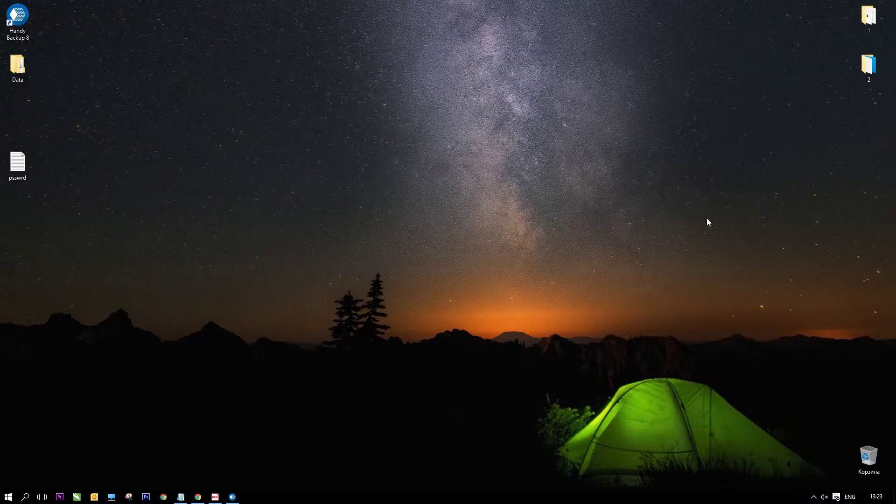